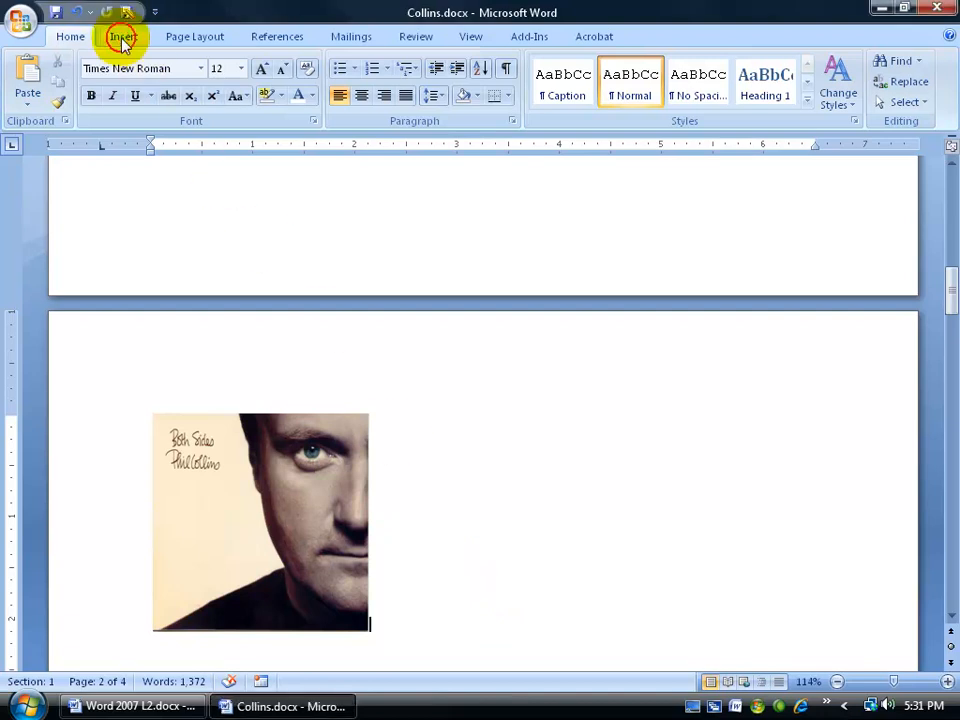
Draw a text box about 2.17" high and 2.55" wide beside the album cover picture on page 2
{"action": "left_click", "coordinate": [124, 37]}
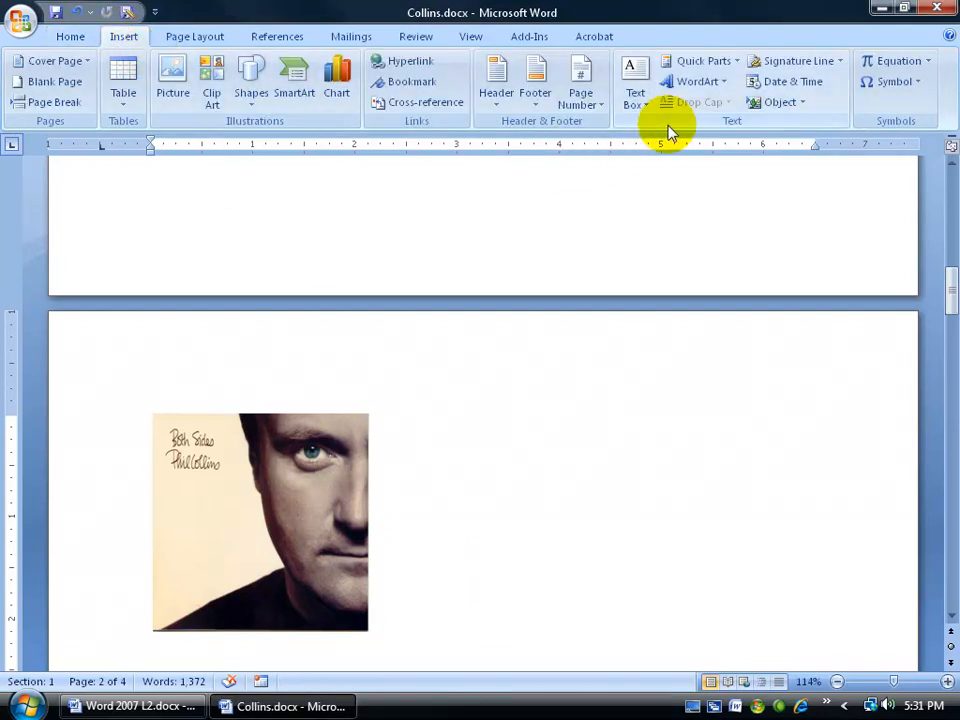
{"action": "left_click", "coordinate": [640, 100]}
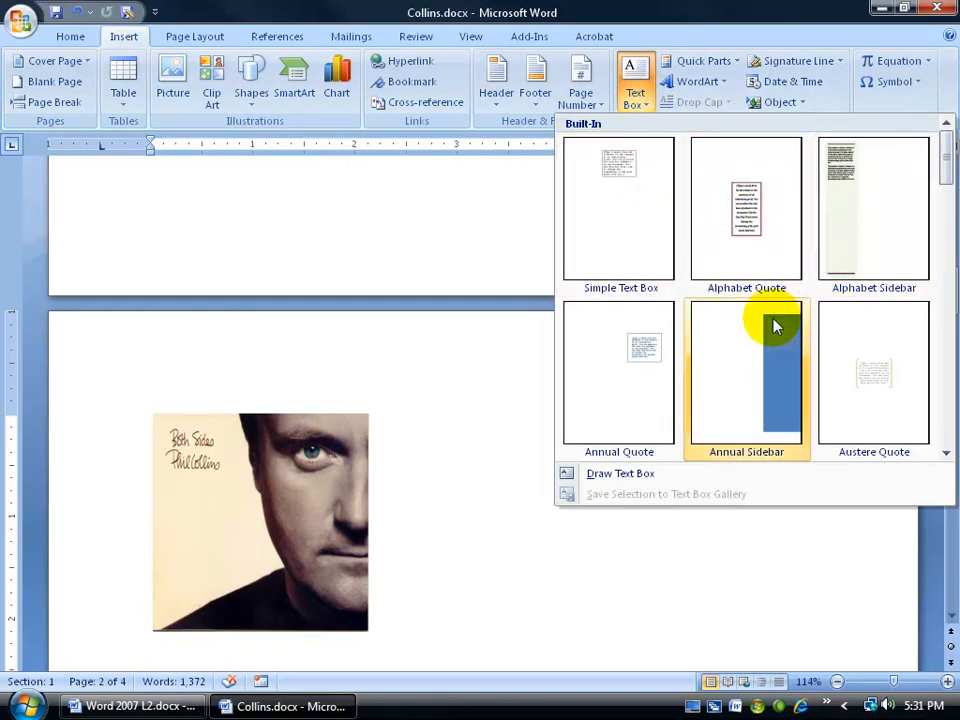
{"action": "left_click", "coordinate": [606, 477]}
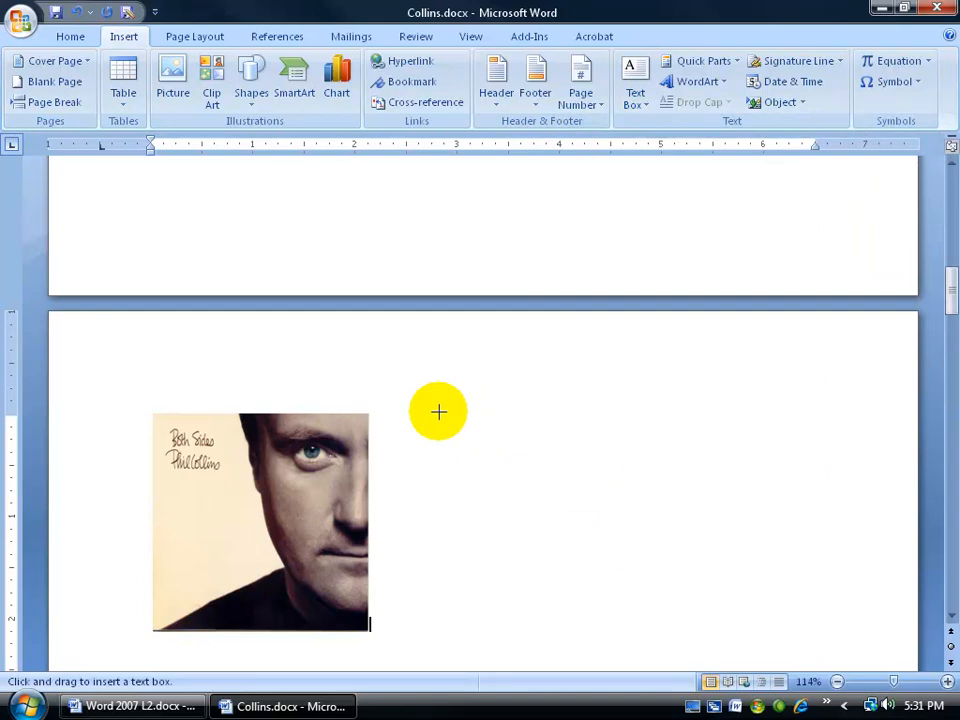
{"action": "left_click_drag", "start_coordinate": [440, 412], "coordinate": [699, 632]}
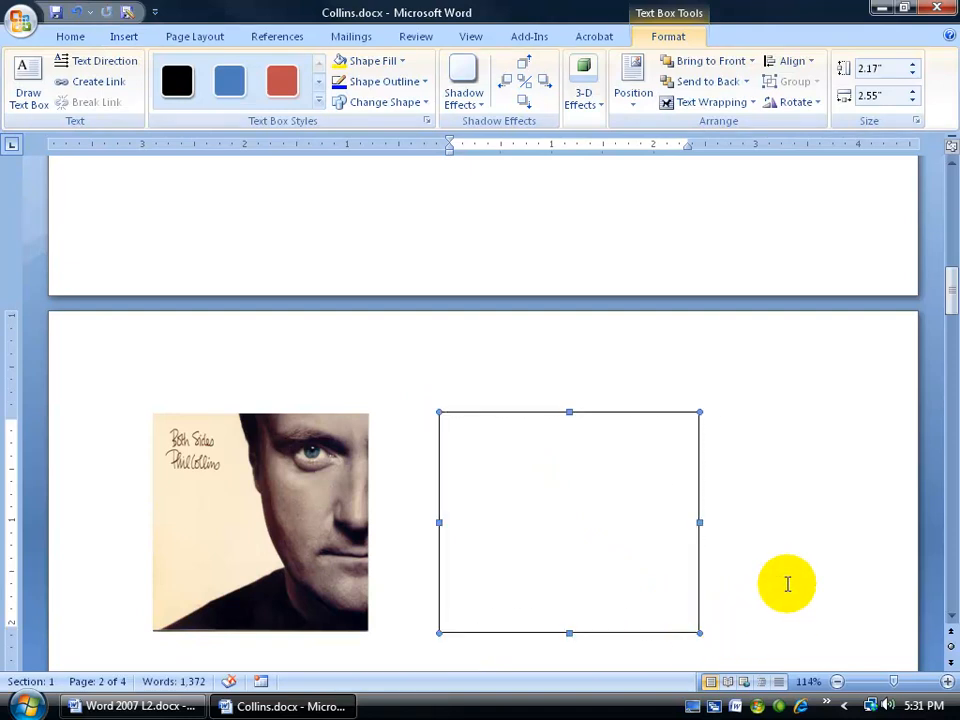
{"action": "left_click_drag", "start_coordinate": [949, 281], "coordinate": [926, 469]}
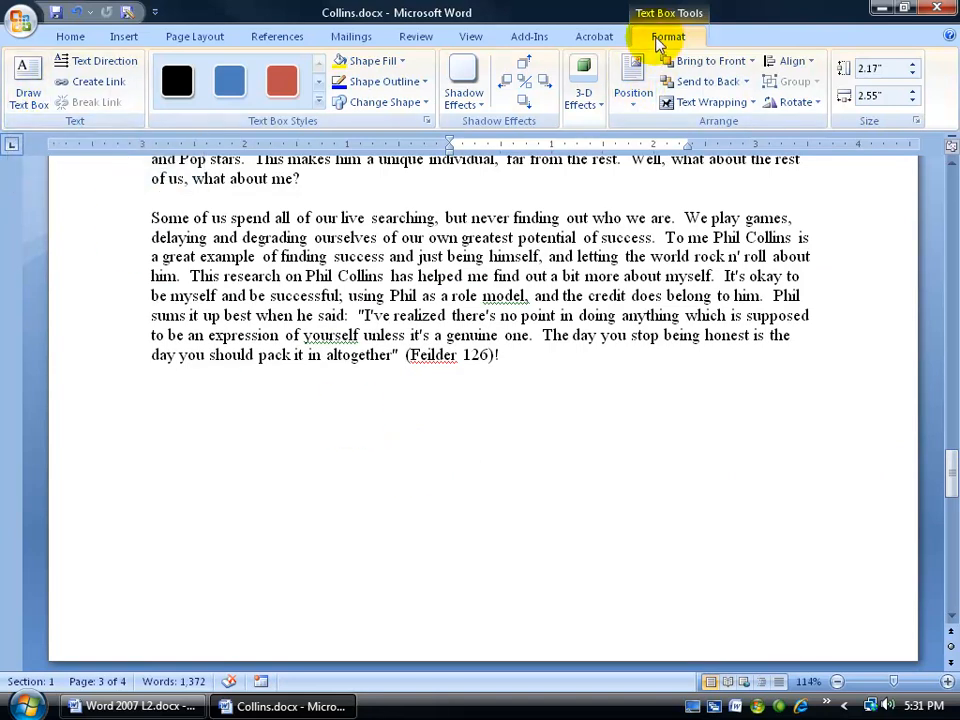
{"action": "left_click_drag", "start_coordinate": [950, 478], "coordinate": [938, 310]}
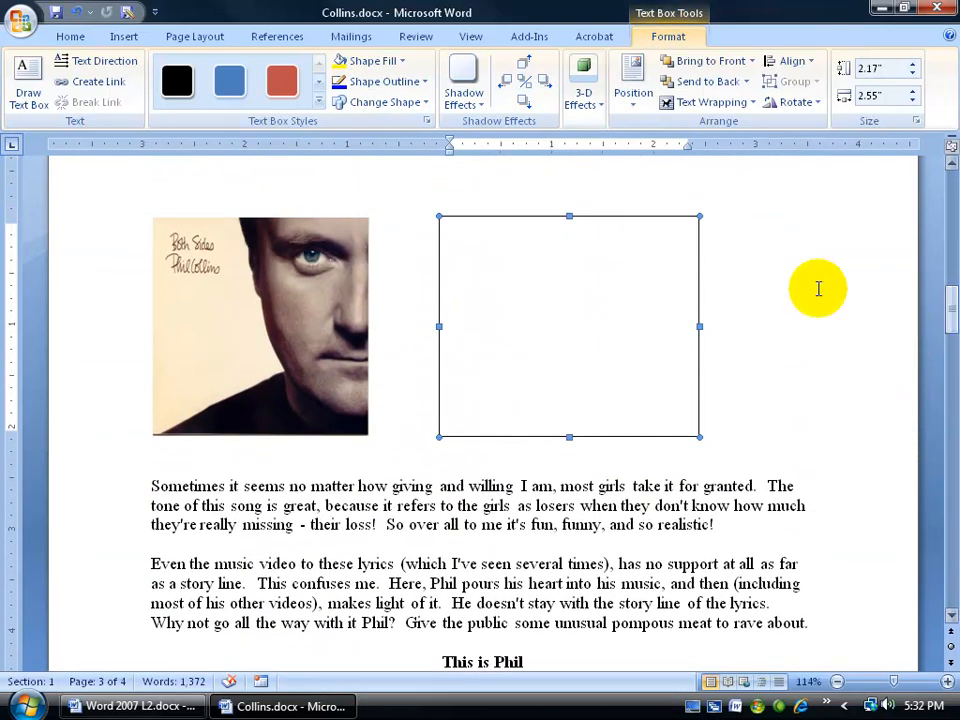
{"action": "left_click", "coordinate": [783, 287]}
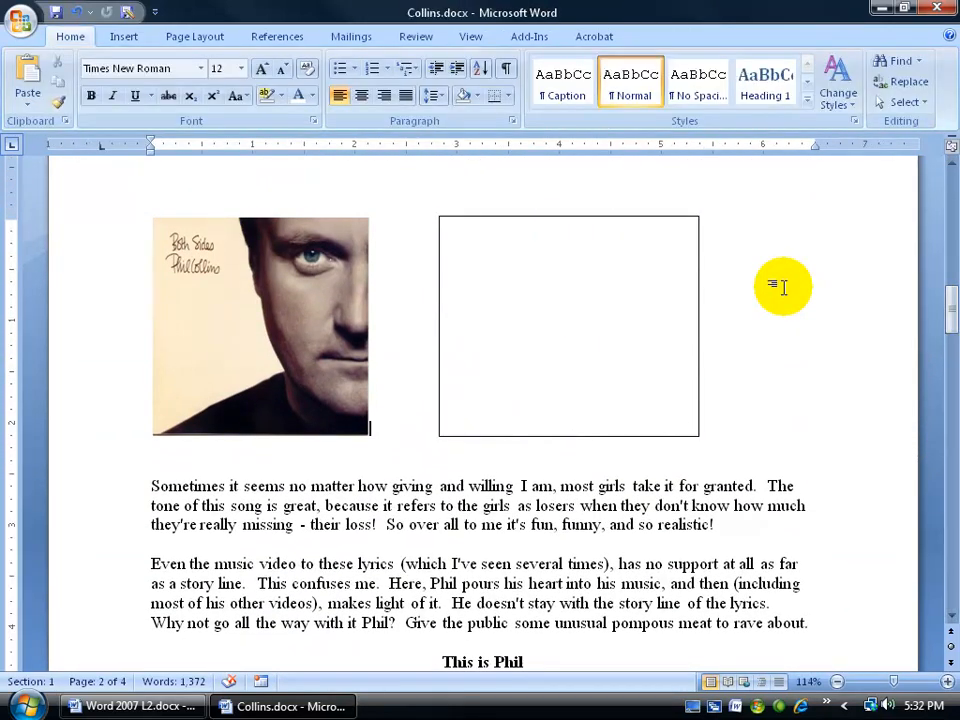
{"action": "left_click", "coordinate": [124, 37]}
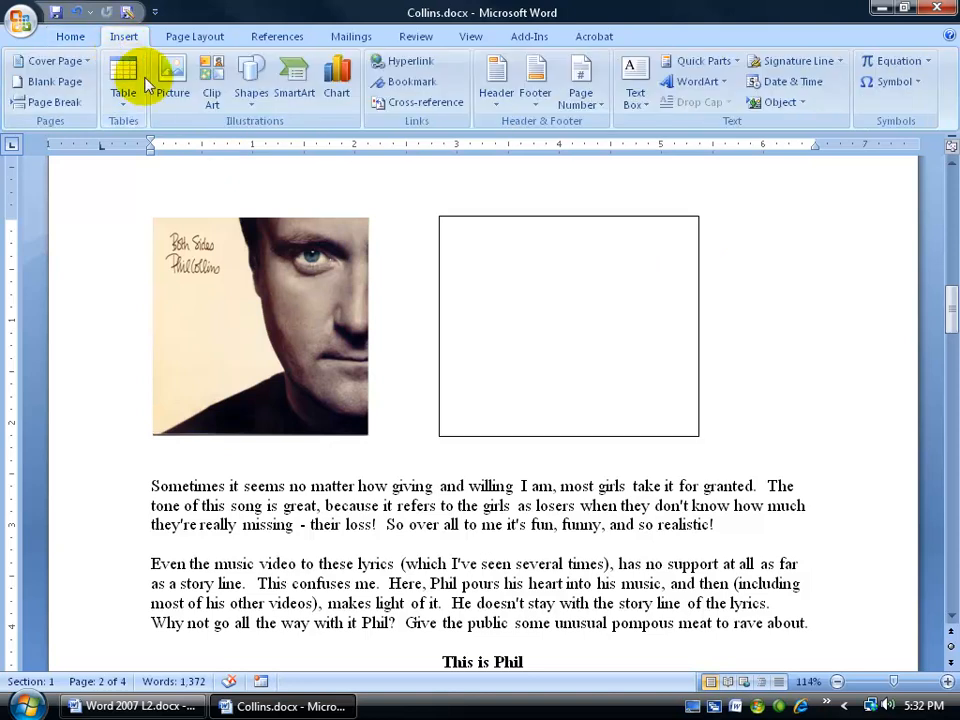
{"action": "left_click", "coordinate": [633, 100]}
{"action": "left_click", "coordinate": [463, 179]}
Draw a second text box about 2.07" high and 3.24" wide below the last paragraph on page 3
{"action": "left_click", "coordinate": [467, 216]}
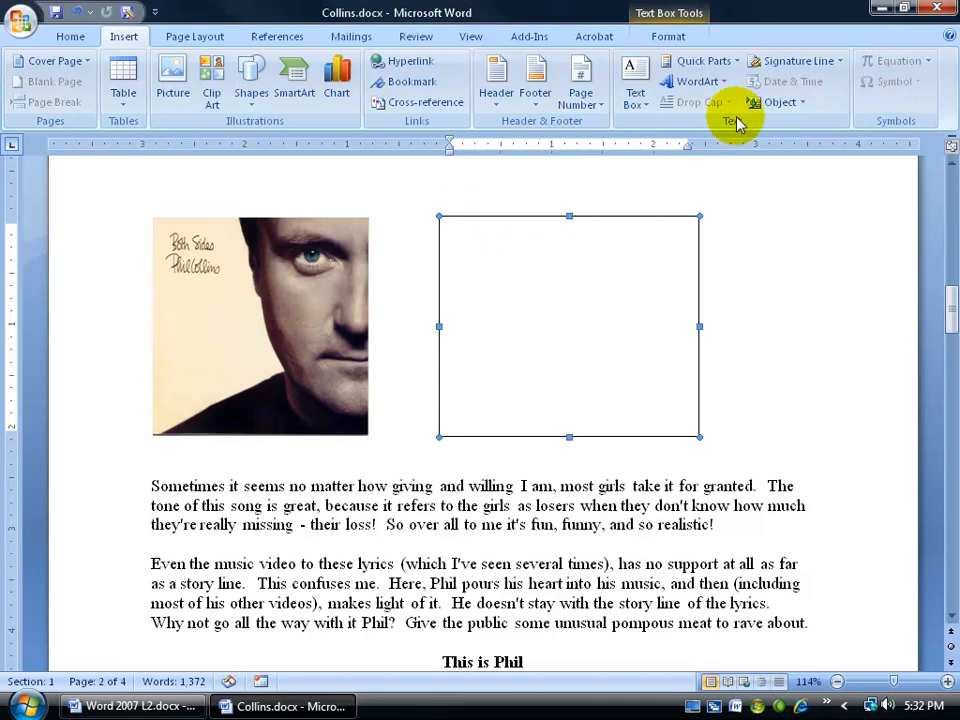
{"action": "left_click", "coordinate": [669, 35]}
{"action": "mouse_move", "coordinate": [950, 300]}
{"action": "left_mouse_down"}
{"action": "mouse_move", "coordinate": [944, 487]}
{"action": "mouse_move", "coordinate": [943, 467]}
{"action": "left_mouse_up"}
{"action": "left_click", "coordinate": [30, 80]}
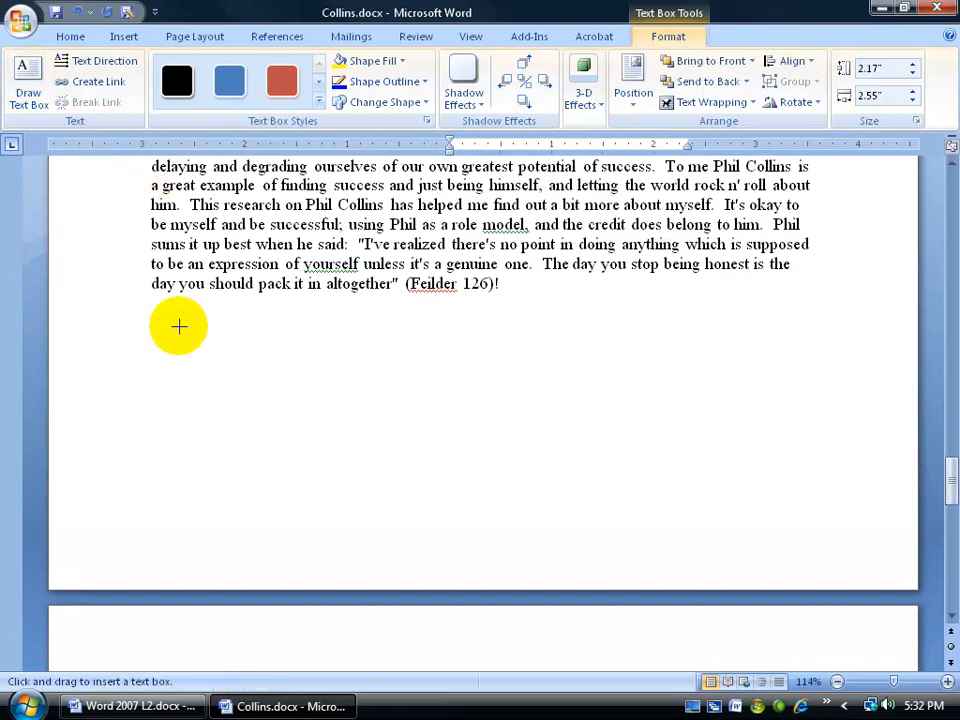
{"action": "mouse_move", "coordinate": [178, 321]}
{"action": "left_mouse_down"}
{"action": "mouse_move", "coordinate": [197, 364]}
{"action": "mouse_move", "coordinate": [462, 560]}
{"action": "mouse_move", "coordinate": [457, 532]}
{"action": "mouse_move", "coordinate": [436, 514]}
{"action": "mouse_move", "coordinate": [424, 525]}
{"action": "mouse_move", "coordinate": [410, 502]}
{"action": "mouse_move", "coordinate": [508, 532]}
{"action": "left_mouse_up"}
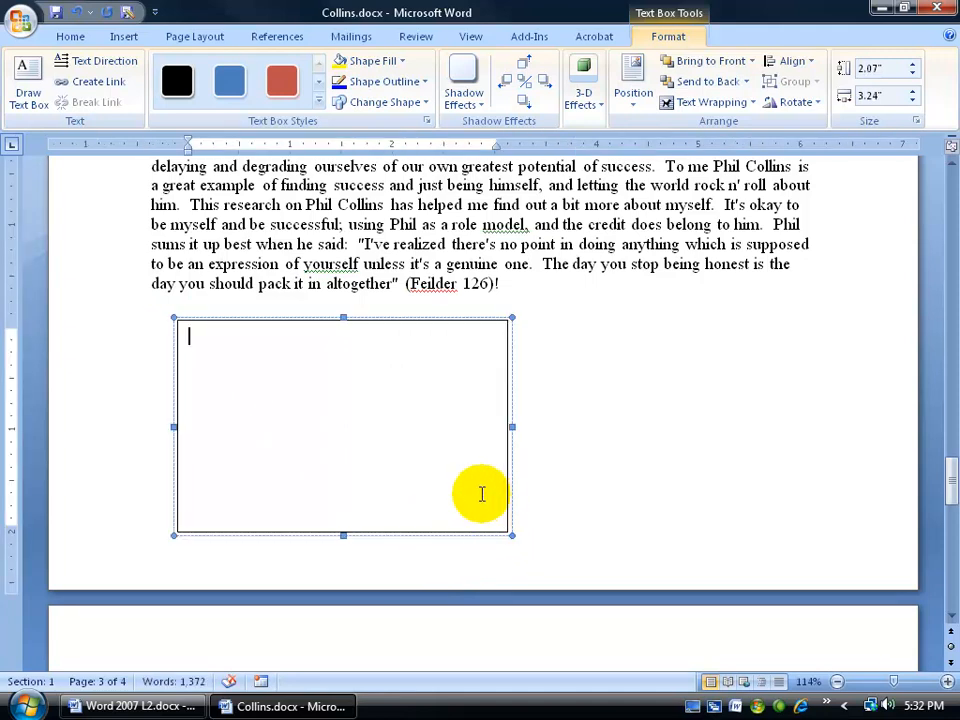
Draw a third text box about 3.24" high and 3" wide on page 4, above the Works Cited heading
{"action": "scroll", "coordinate": [481, 494], "scroll_direction": "down", "scroll_amount": 6}
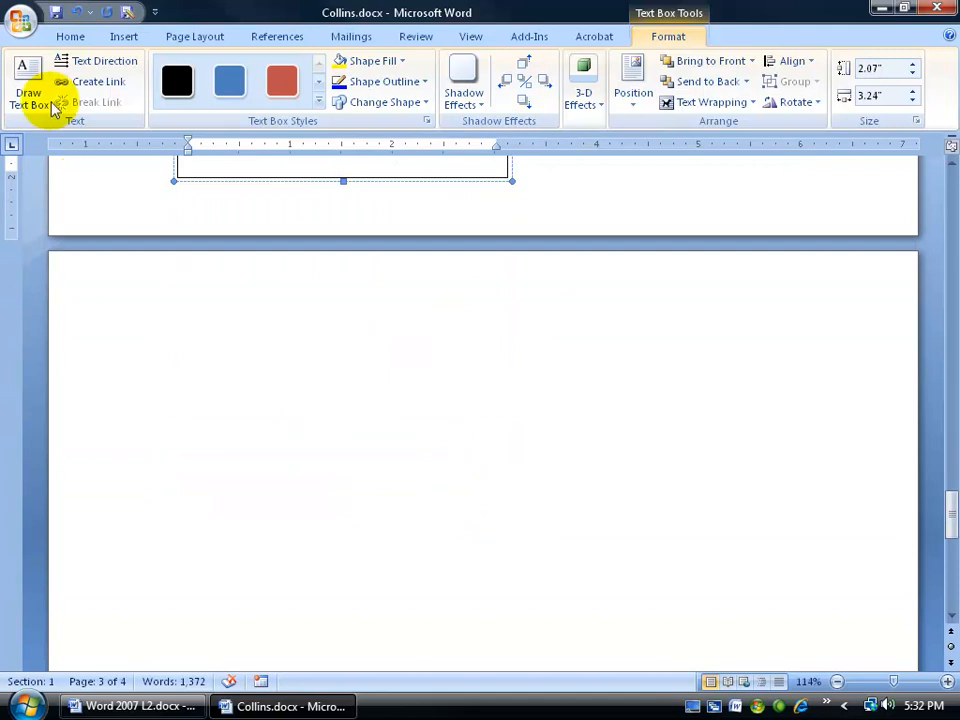
{"action": "left_click", "coordinate": [24, 80]}
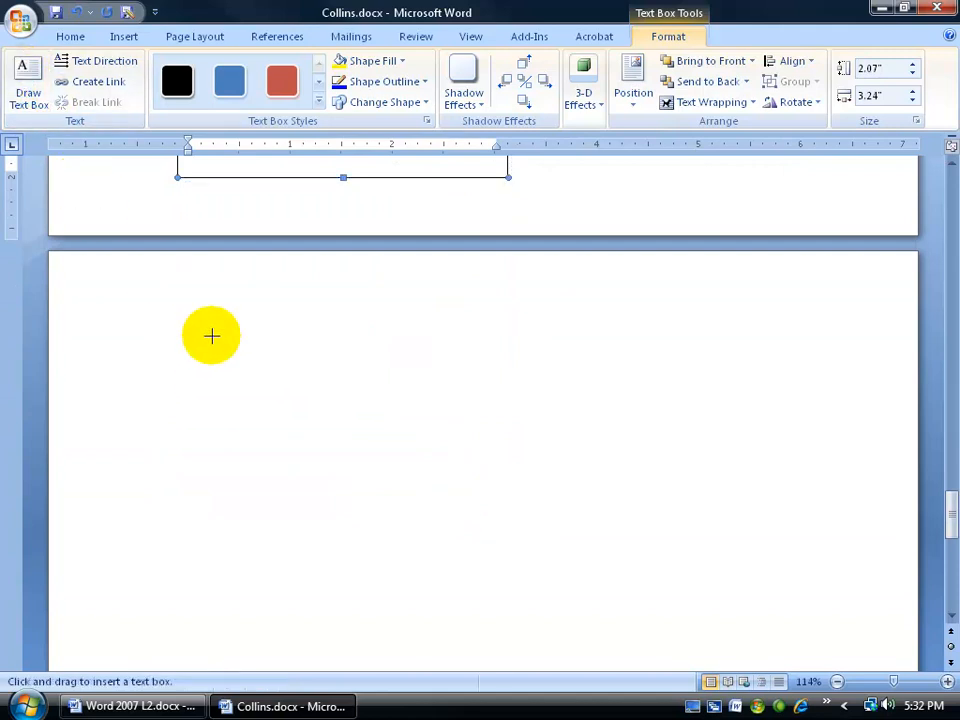
{"action": "mouse_move", "coordinate": [204, 337]}
{"action": "left_mouse_down"}
{"action": "mouse_move", "coordinate": [392, 574]}
{"action": "mouse_move", "coordinate": [523, 650]}
{"action": "mouse_move", "coordinate": [506, 647]}
{"action": "mouse_move", "coordinate": [512, 489]}
{"action": "left_mouse_up"}
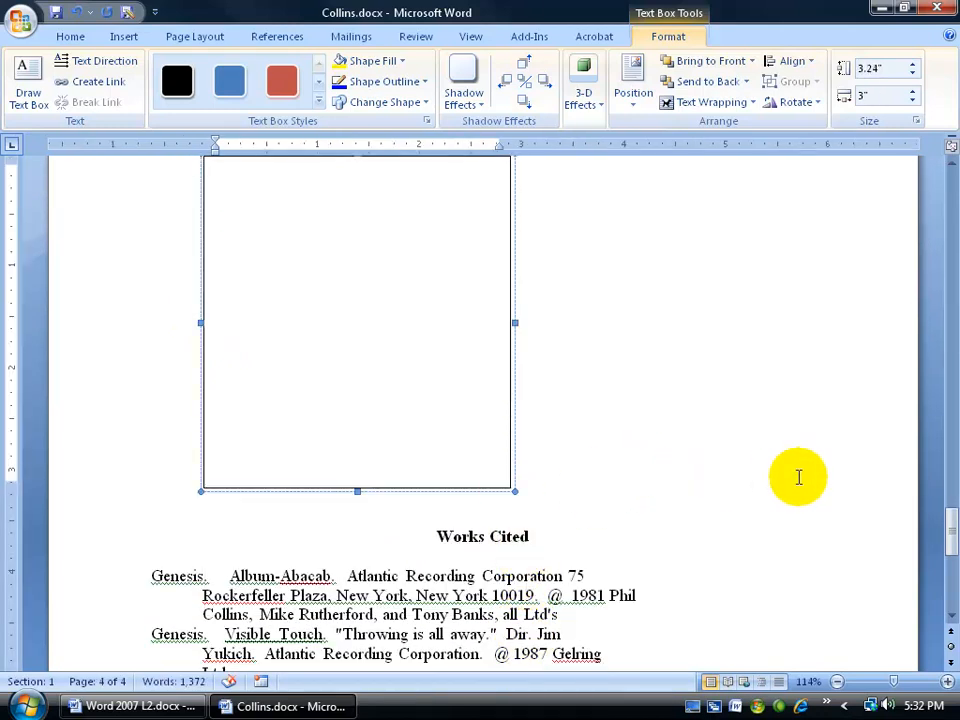
Open the recent document Collins Lyrics.docx and copy its entire text
{"action": "left_click_drag", "start_coordinate": [949, 525], "coordinate": [945, 300]}
{"action": "left_click", "coordinate": [792, 395]}
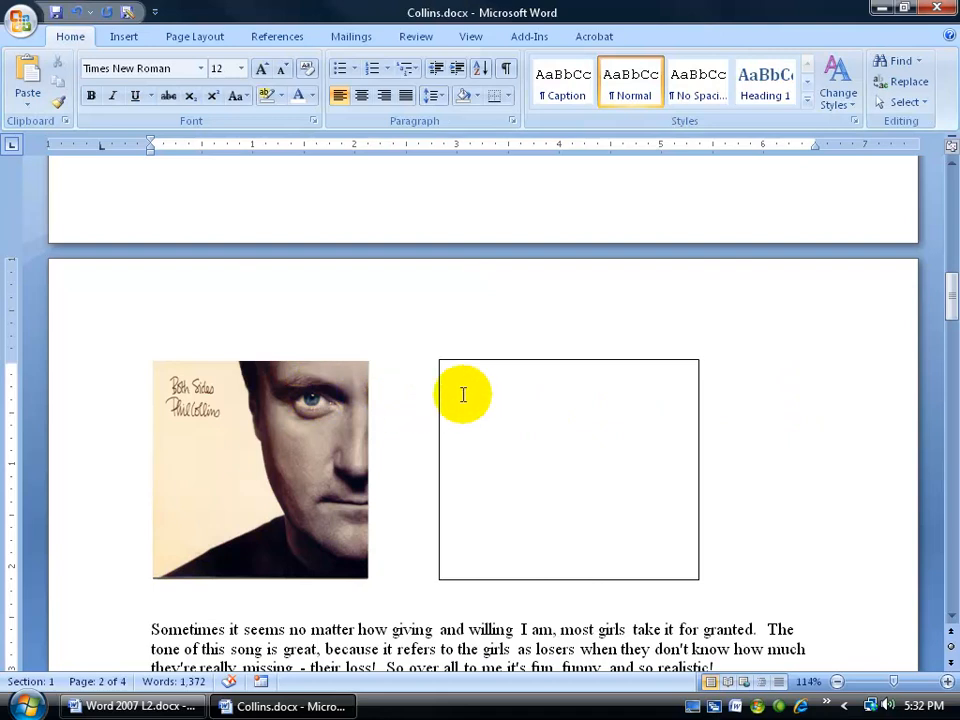
{"action": "left_click", "coordinate": [19, 21]}
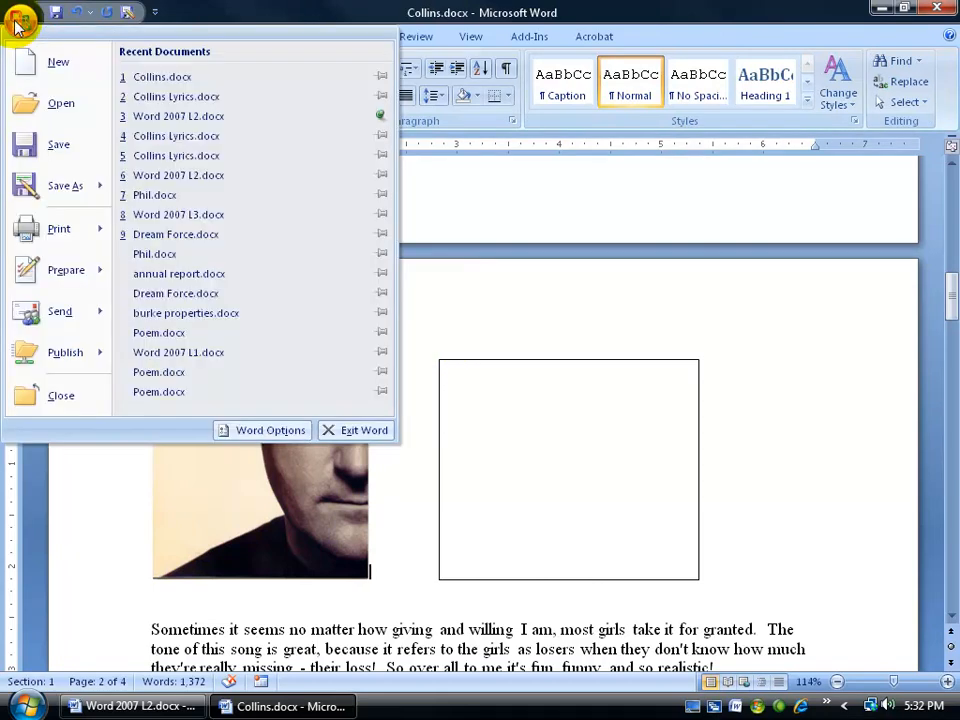
{"action": "left_click", "coordinate": [152, 100]}
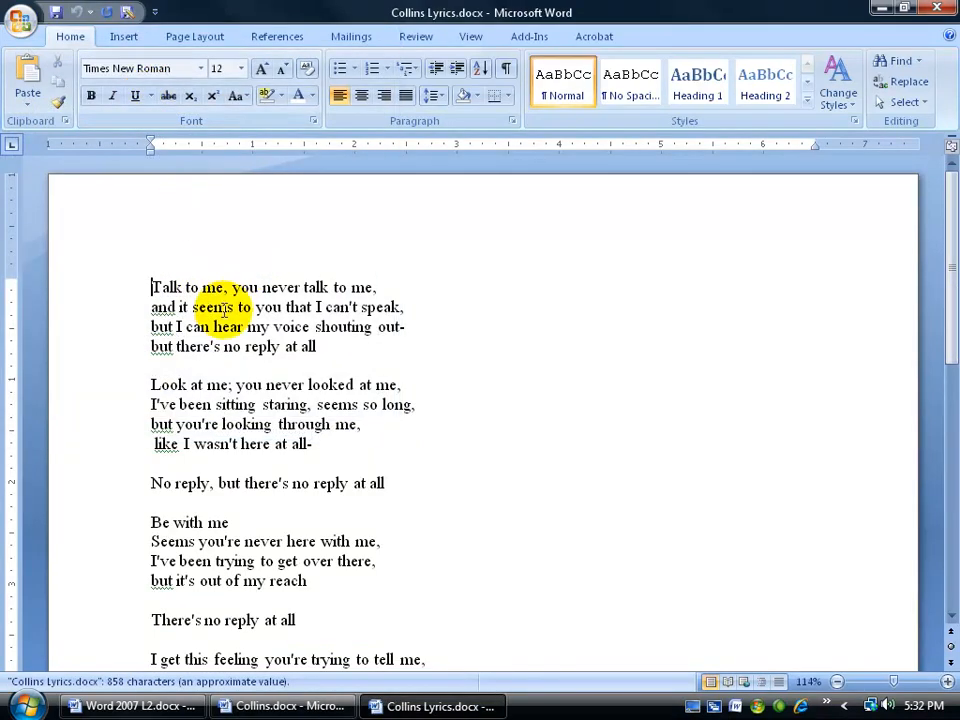
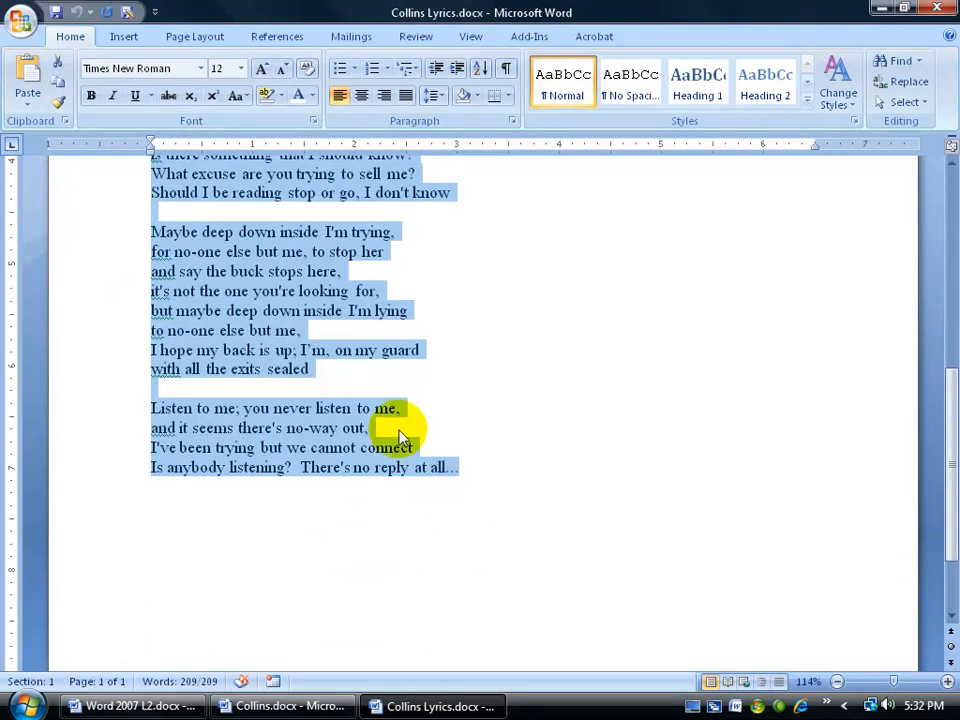
{"action": "left_click", "coordinate": [58, 82]}
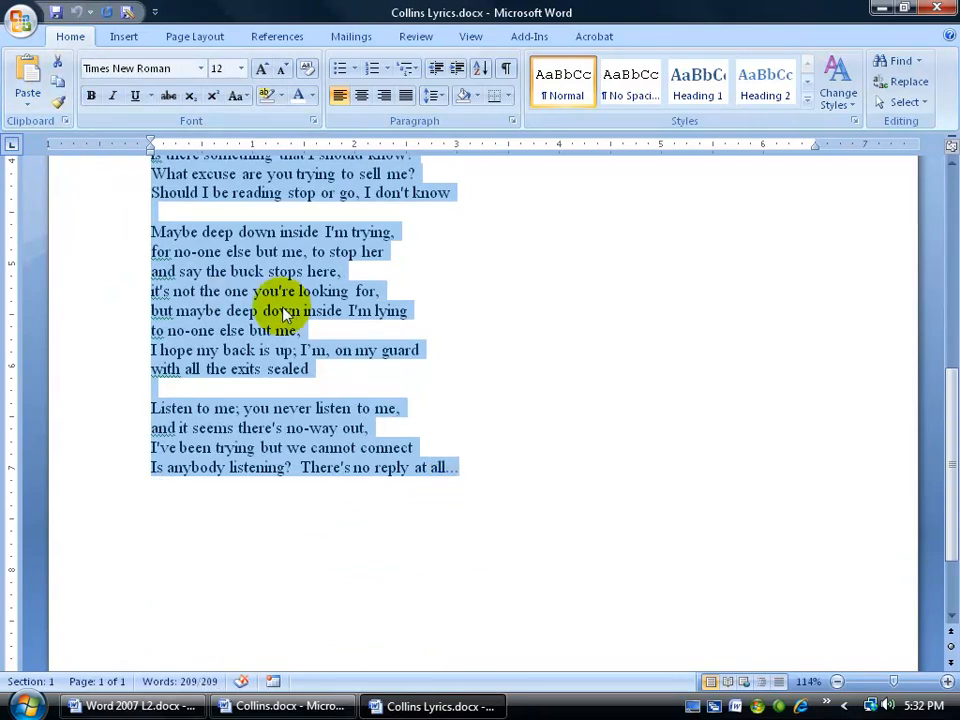
Close the lyrics document and paste the copied lyrics into the empty text box beside the picture in Collins.docx
{"action": "left_click", "coordinate": [932, 8]}
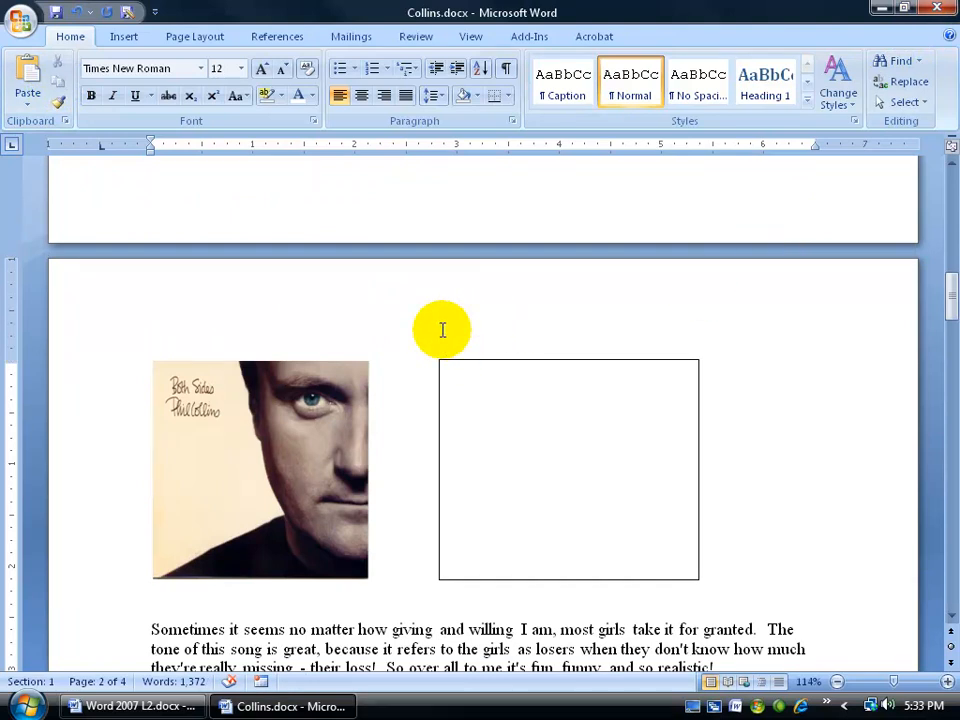
{"action": "left_click", "coordinate": [471, 390]}
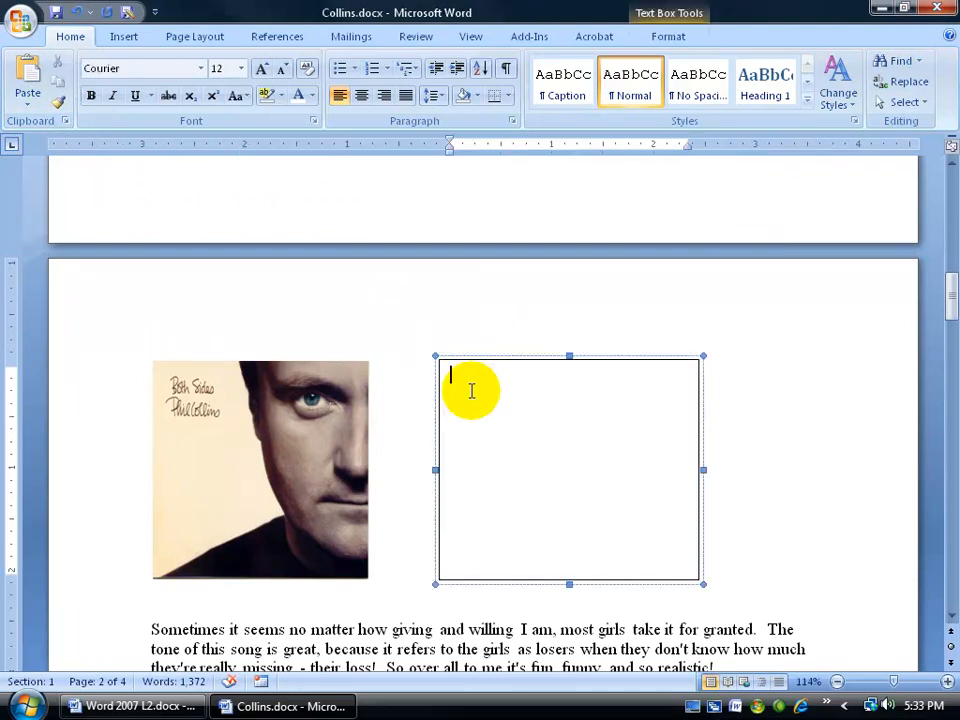
{"action": "left_click", "coordinate": [26, 66]}
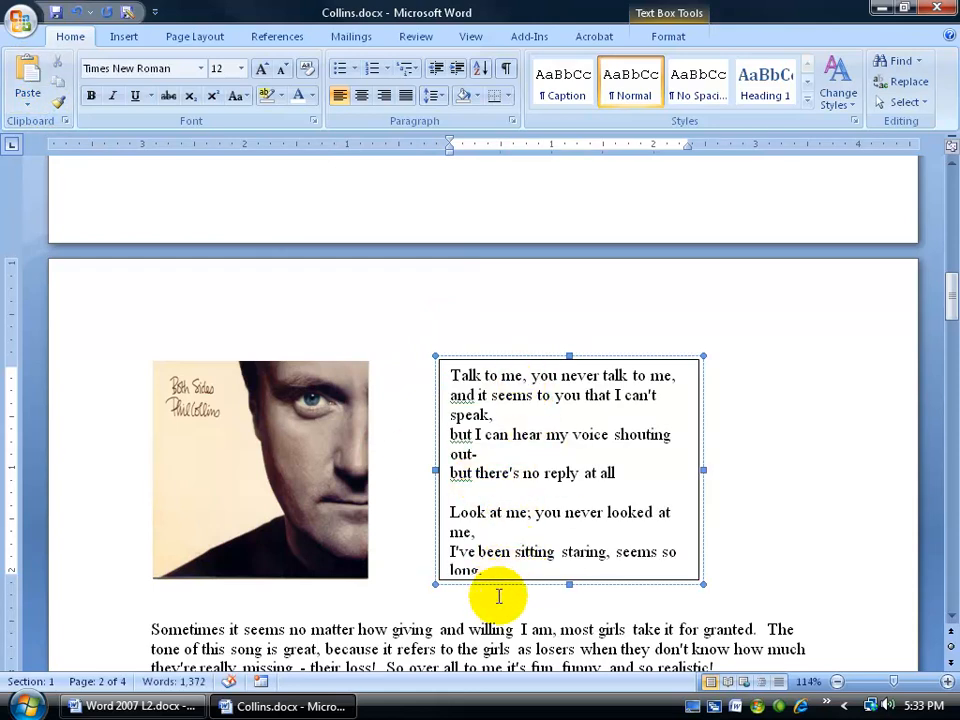
Link the lyrics text box on page 2 to the empty text box on page 3 so the overflowing text continues there
{"action": "scroll", "coordinate": [490, 625], "scroll_direction": "down", "scroll_amount": 2}
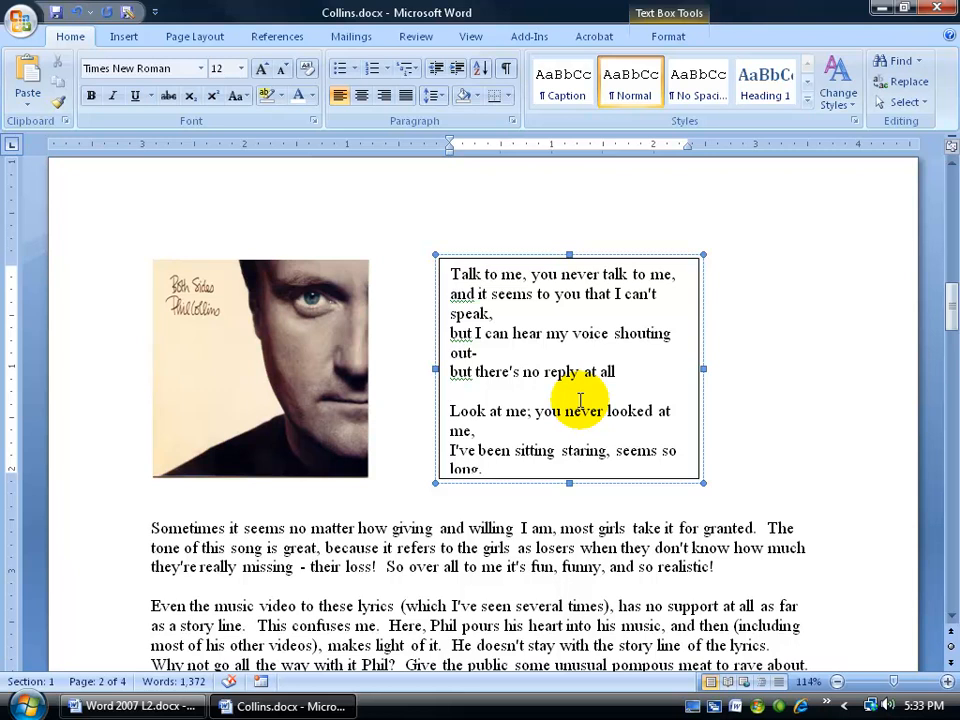
{"action": "left_click", "coordinate": [668, 37]}
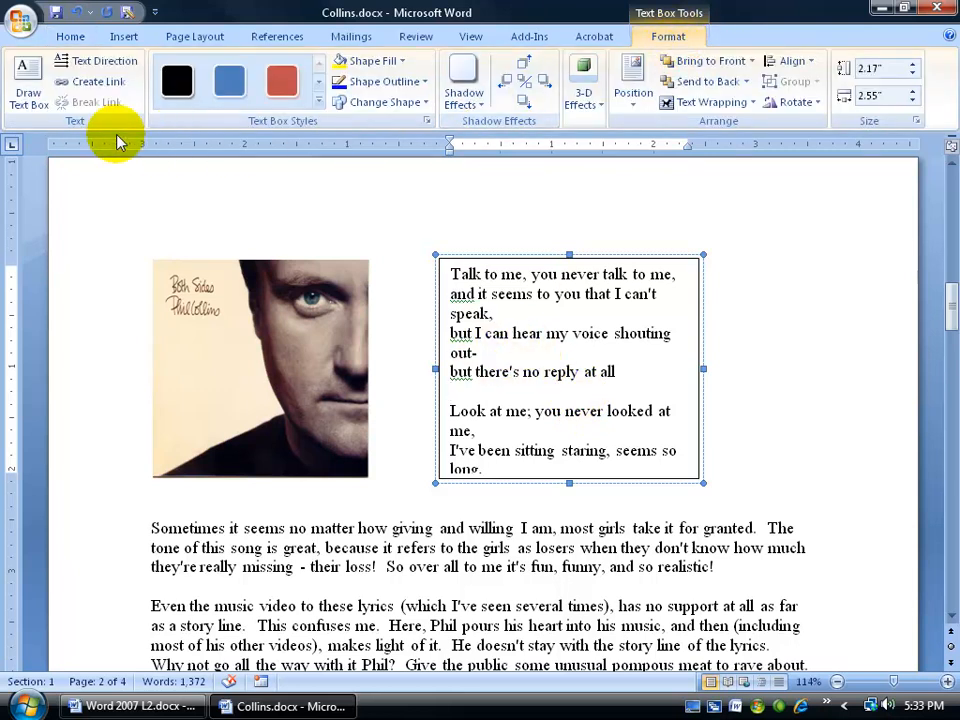
{"action": "left_click", "coordinate": [97, 81]}
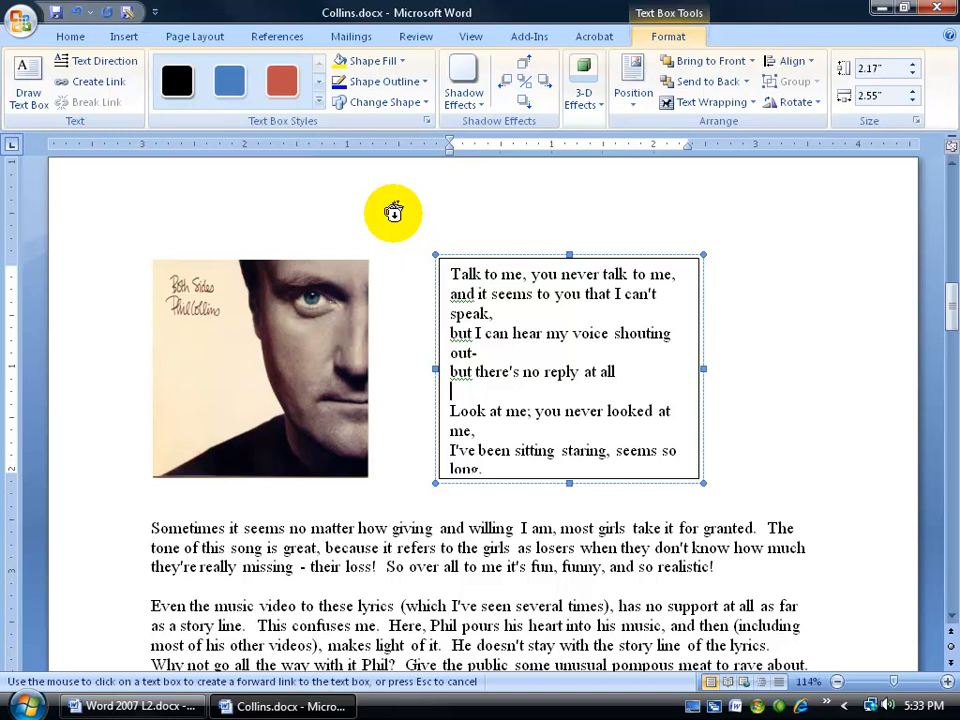
{"action": "scroll", "coordinate": [426, 561], "scroll_direction": "down", "scroll_amount": 10}
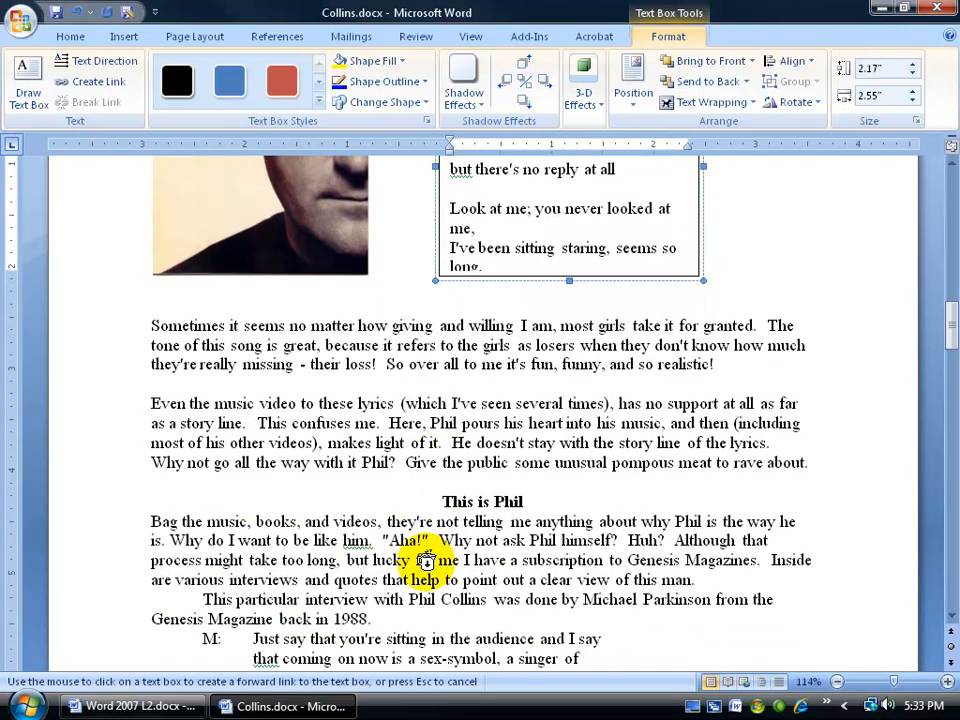
{"action": "scroll", "coordinate": [426, 561], "scroll_direction": "down", "scroll_amount": 8}
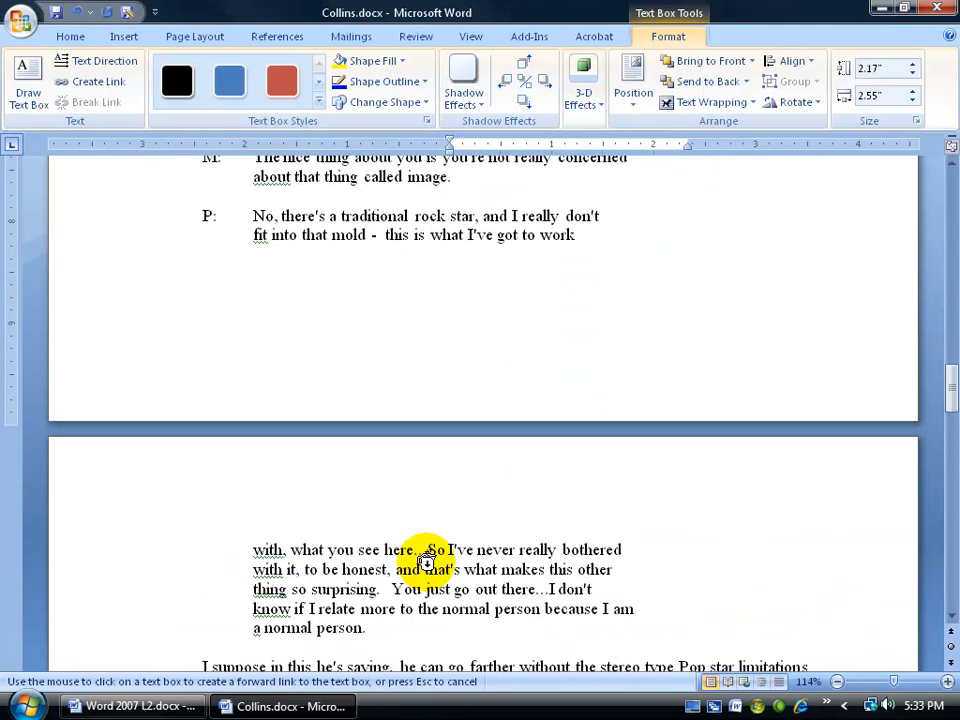
{"action": "scroll", "coordinate": [426, 561], "scroll_direction": "down", "scroll_amount": 10}
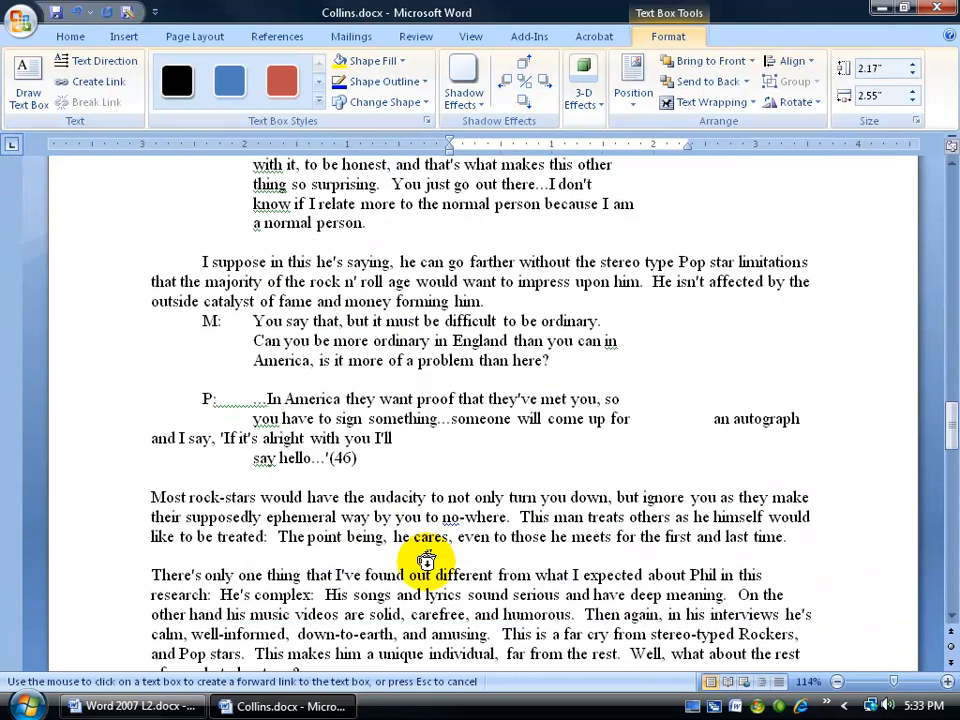
{"action": "scroll", "coordinate": [420, 561], "scroll_direction": "down", "scroll_amount": 1}
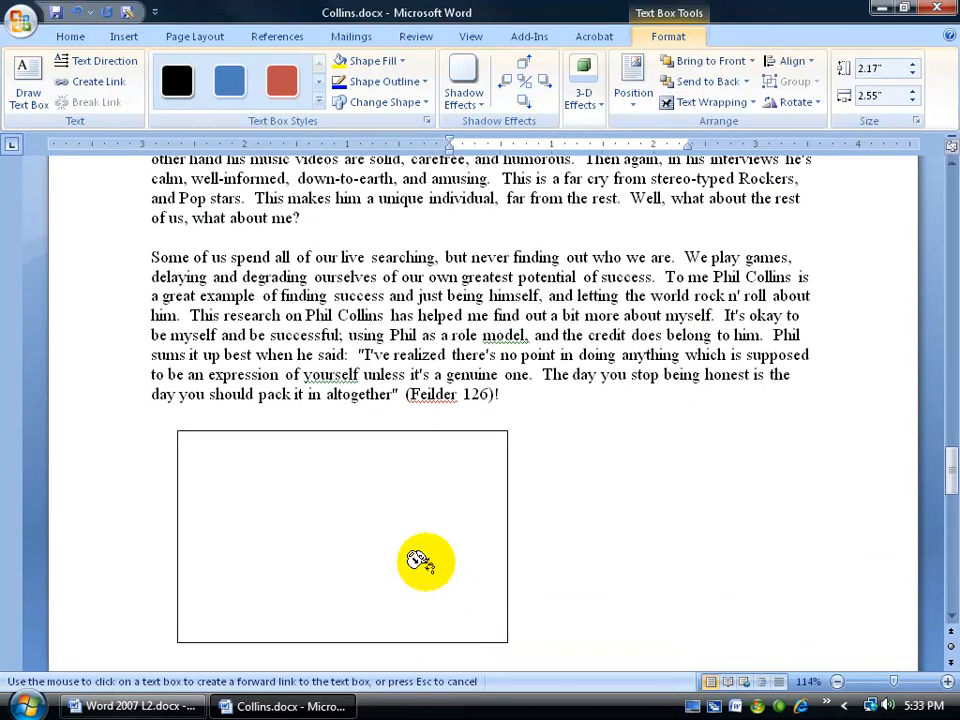
{"action": "left_click", "coordinate": [344, 488]}
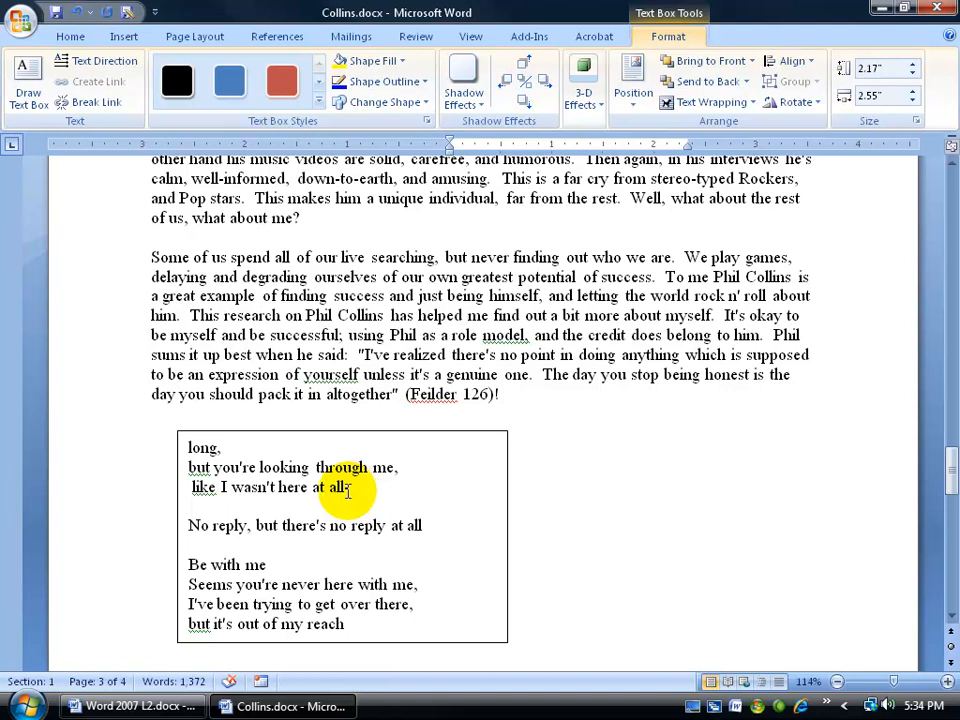
Link the text box on page 3 to the empty text box on page 4 so the remaining lyrics continue there
{"action": "scroll", "coordinate": [348, 489], "scroll_direction": "down", "scroll_amount": 3}
{"action": "left_click", "coordinate": [326, 401]}
{"action": "scroll", "coordinate": [321, 401], "scroll_direction": "down", "scroll_amount": 4}
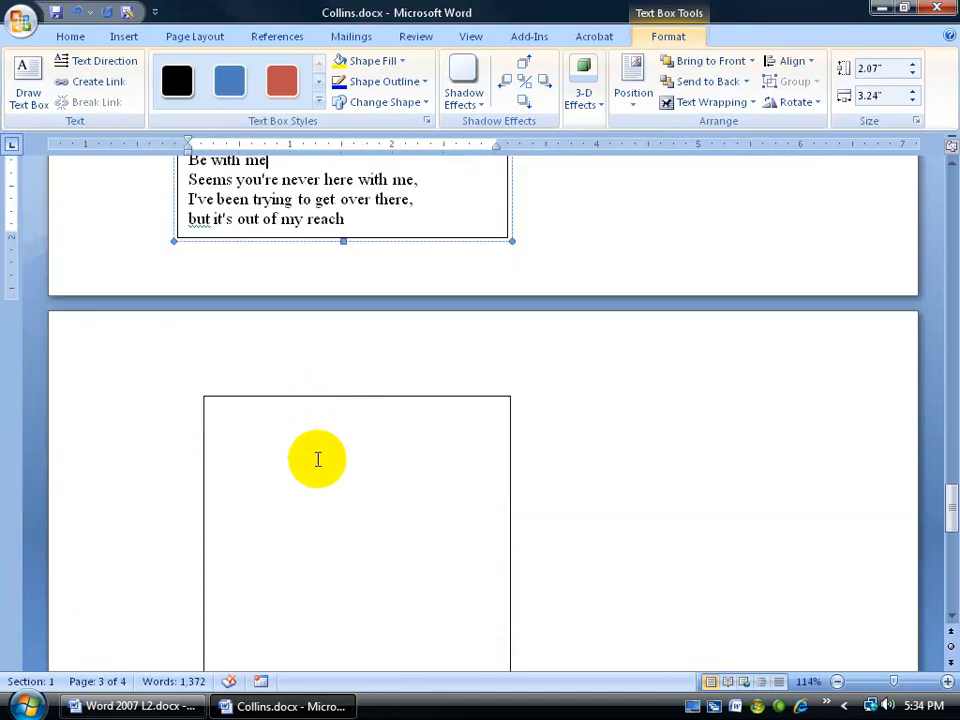
{"action": "scroll", "coordinate": [317, 459], "scroll_direction": "up", "scroll_amount": 3}
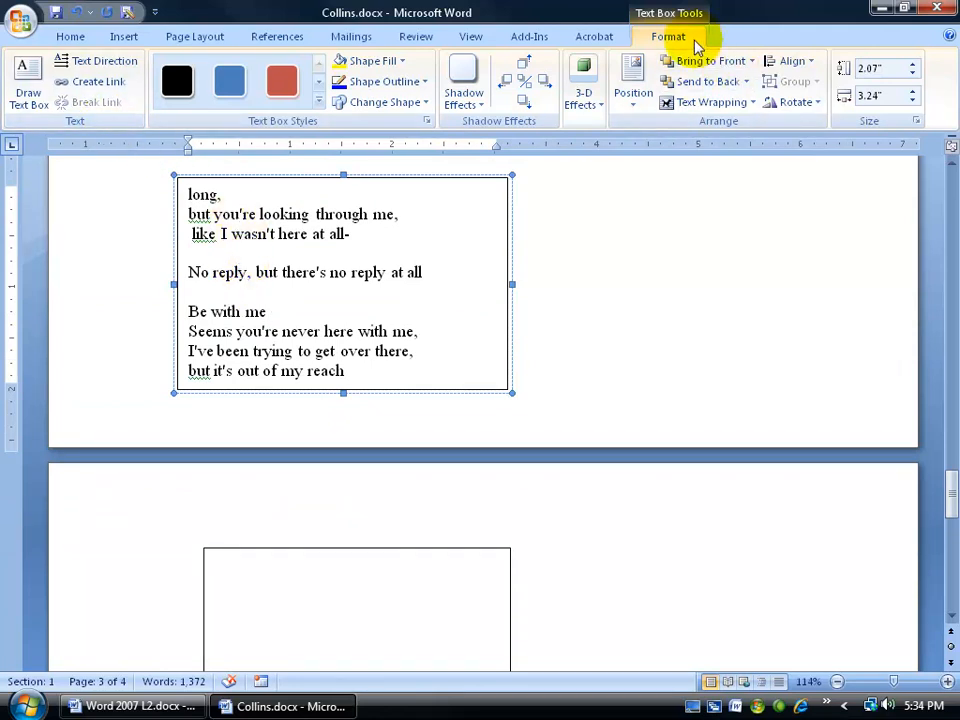
{"action": "left_click", "coordinate": [98, 81]}
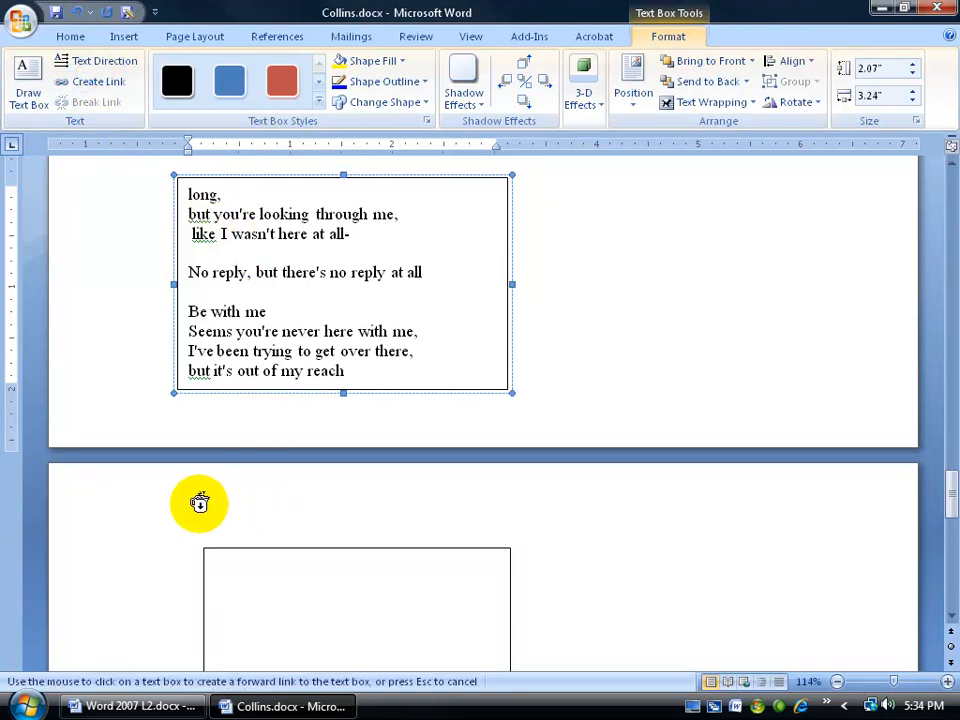
{"action": "scroll", "coordinate": [216, 501], "scroll_direction": "down", "scroll_amount": 2}
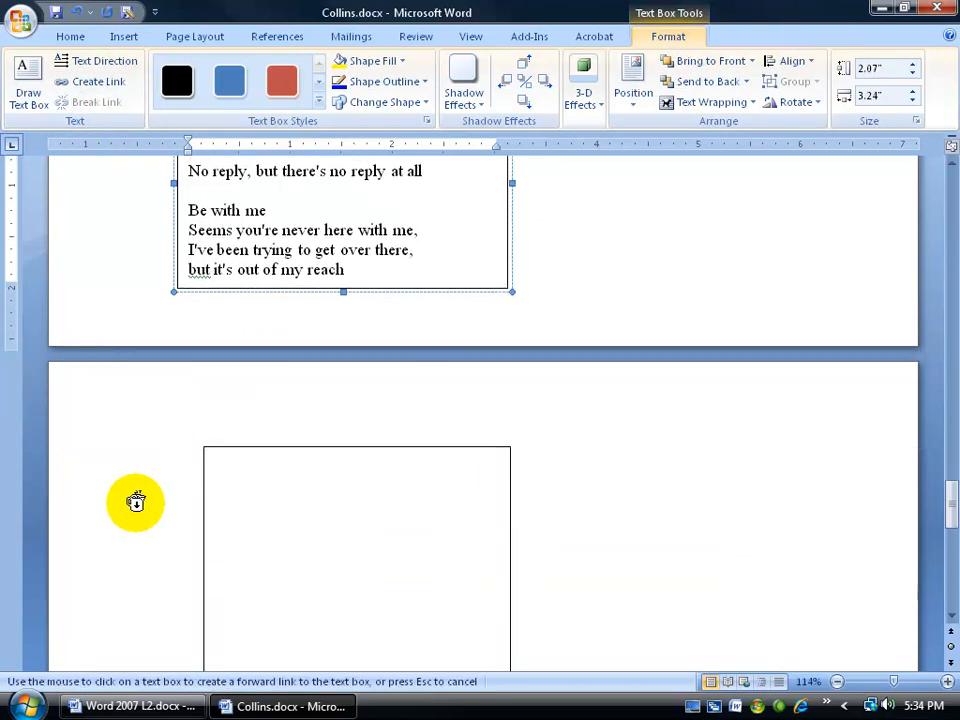
{"action": "left_click", "coordinate": [258, 512]}
Extend the lower edge of the page 4 text box to make it about 3.41" high
{"action": "scroll", "coordinate": [261, 510], "scroll_direction": "down", "scroll_amount": 4}
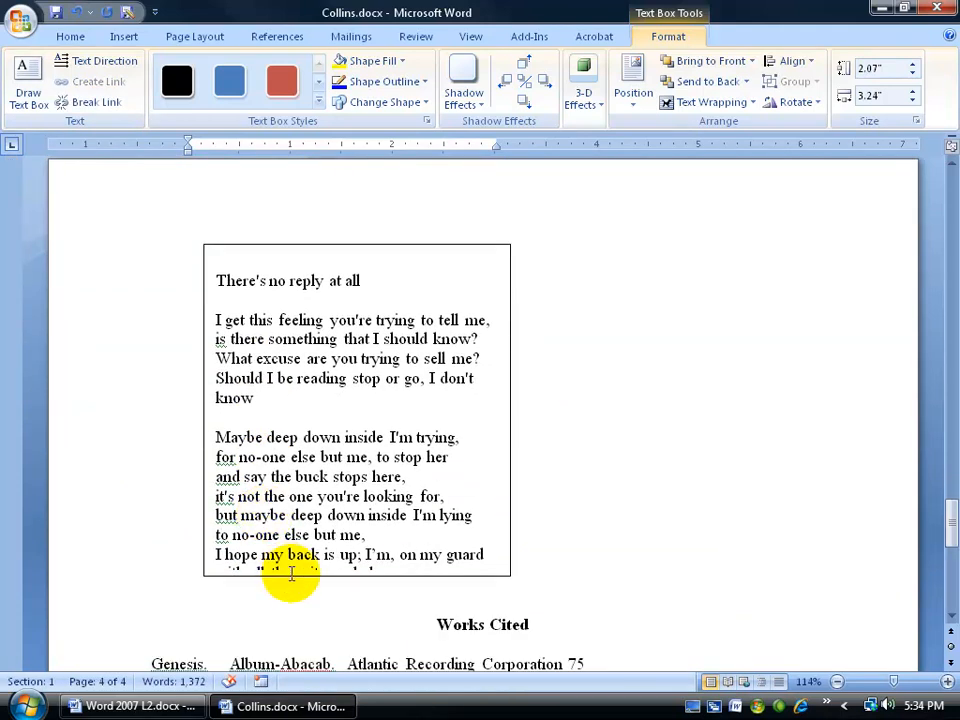
{"action": "left_click", "coordinate": [325, 574]}
{"action": "left_click_drag", "start_coordinate": [357, 576], "coordinate": [356, 594]}
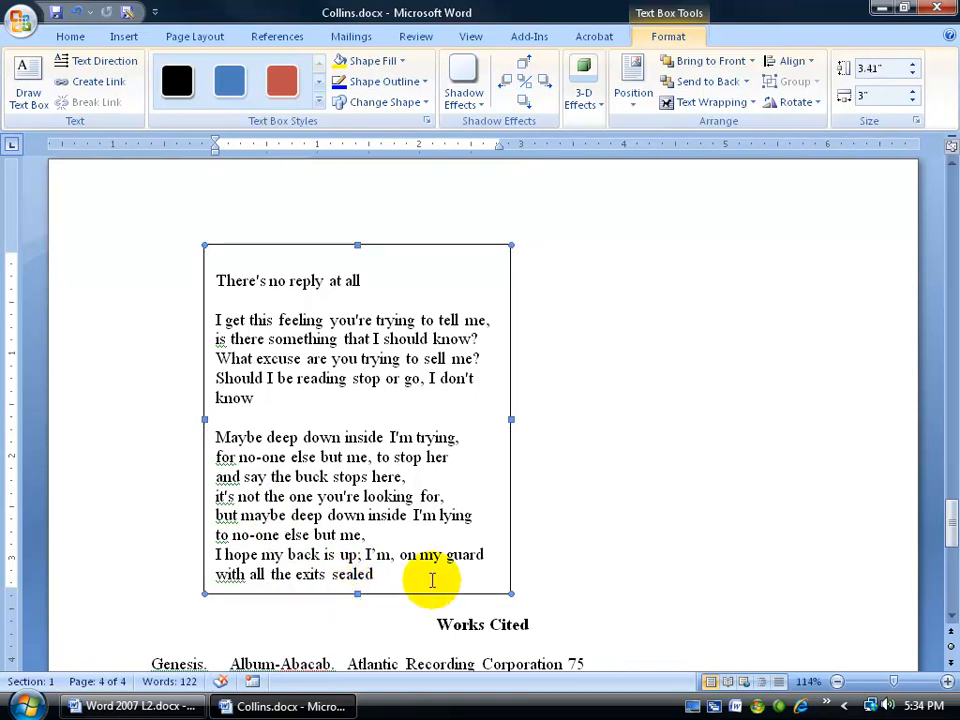